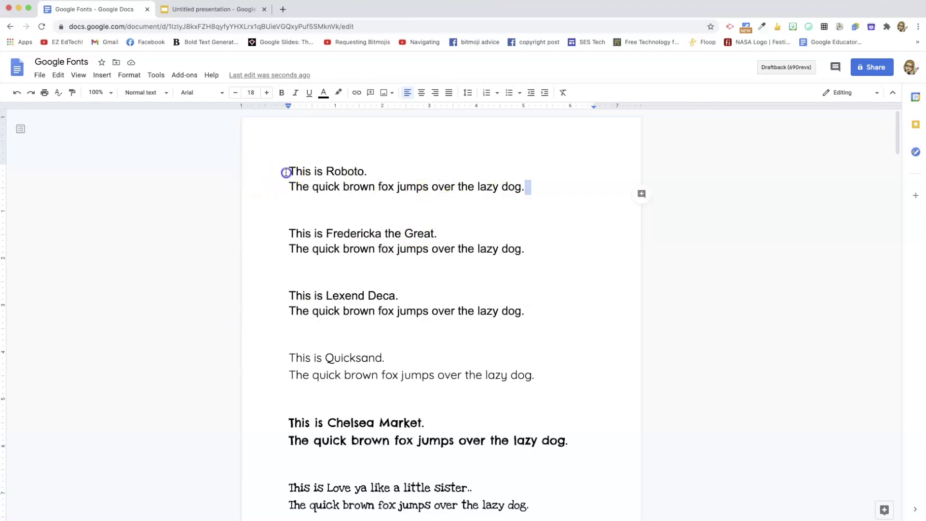
# Set the Roboto heading and its sample sentence in the Roboto font
pyautogui.moveTo(286, 171); pyautogui.dragTo(517, 190)
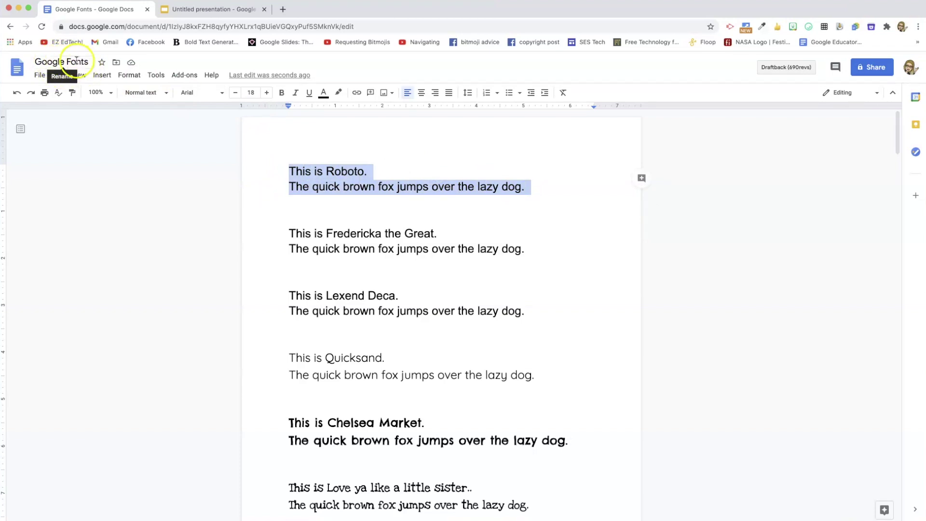
pyautogui.click(77, 60)
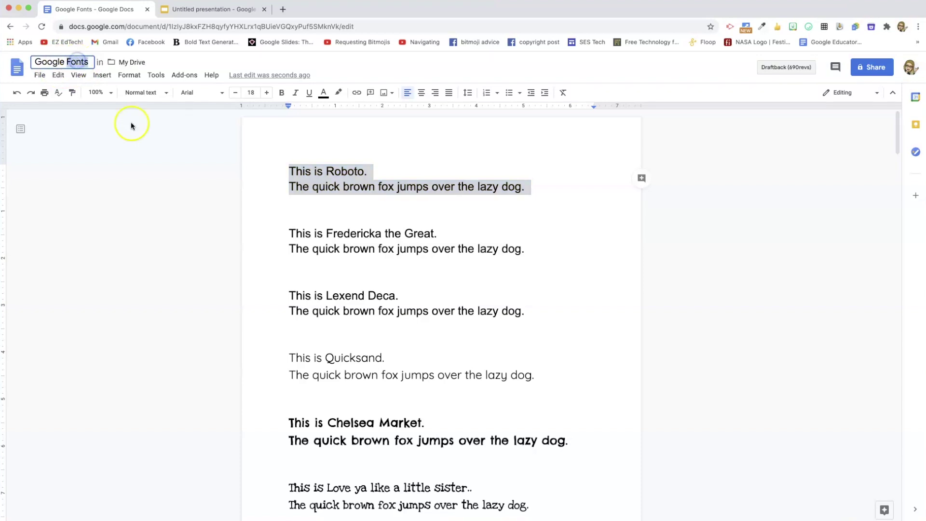
pyautogui.click(319, 186)
pyautogui.tripleClick(339, 186)
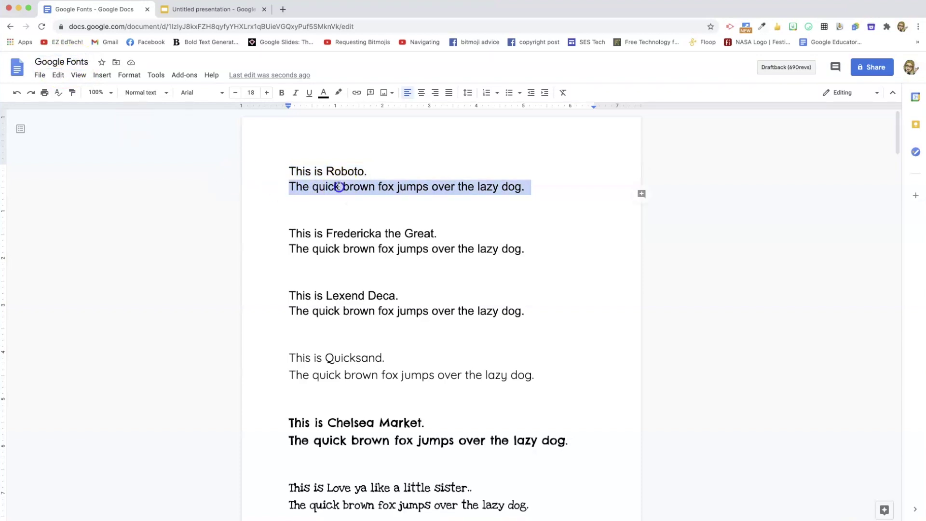
pyautogui.click(368, 186)
pyautogui.moveTo(278, 172); pyautogui.dragTo(524, 195)
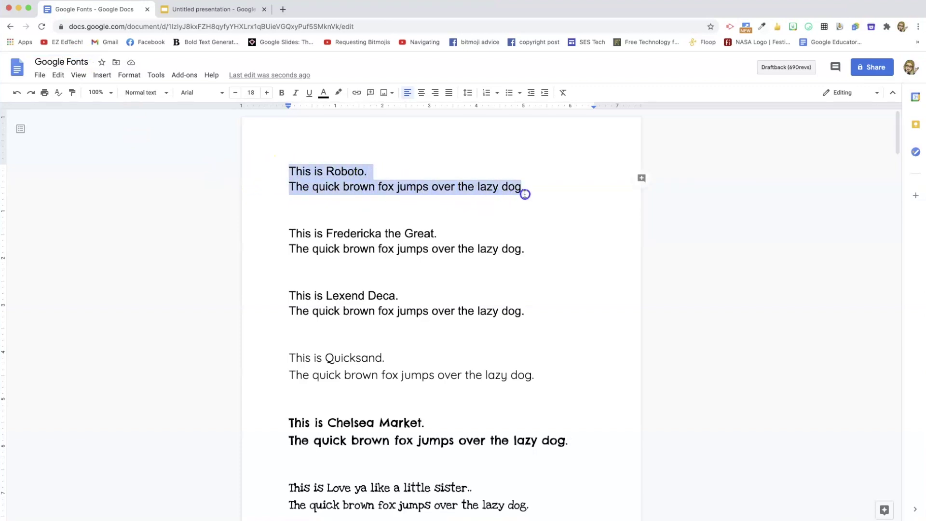
pyautogui.click(223, 93)
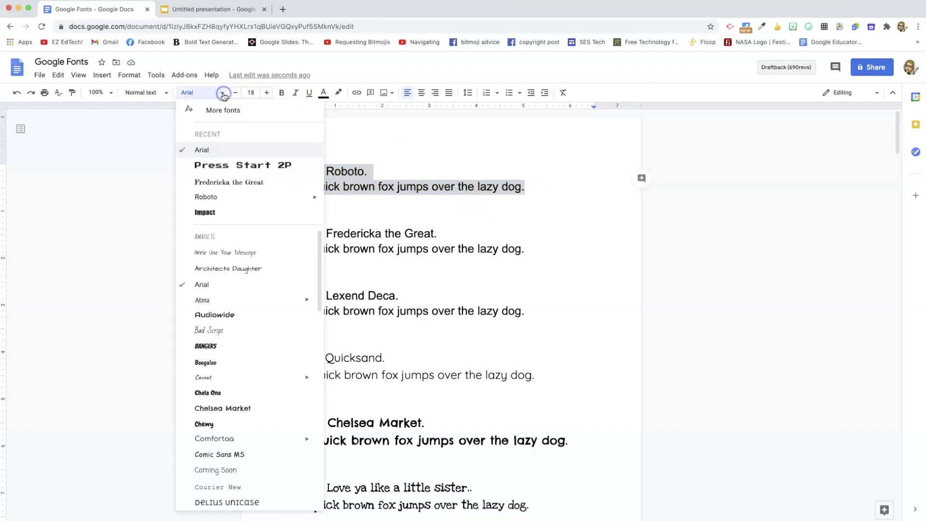
pyautogui.click(213, 198)
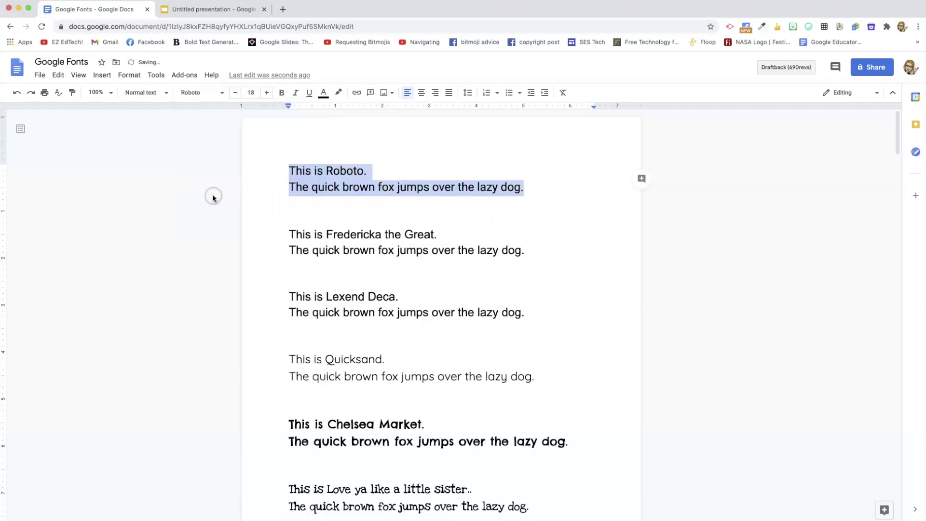
pyautogui.click(358, 199)
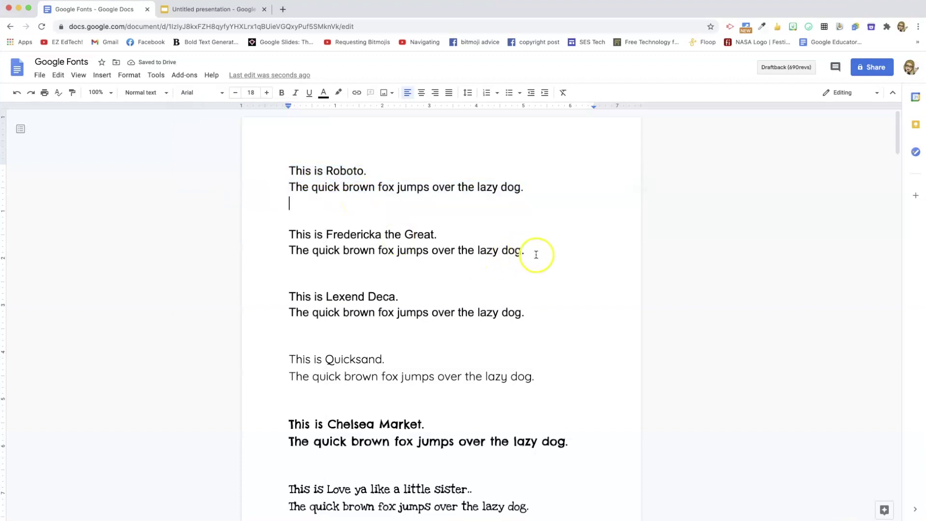
# Set the Fredericka the Great heading and sentence in Fredericka the Great
pyautogui.moveTo(533, 254); pyautogui.dragTo(285, 238)
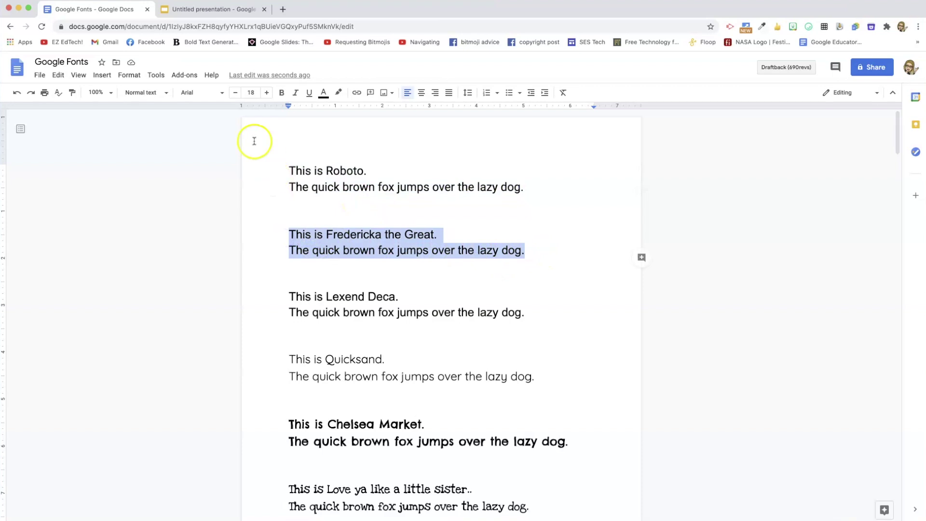
pyautogui.click(218, 95)
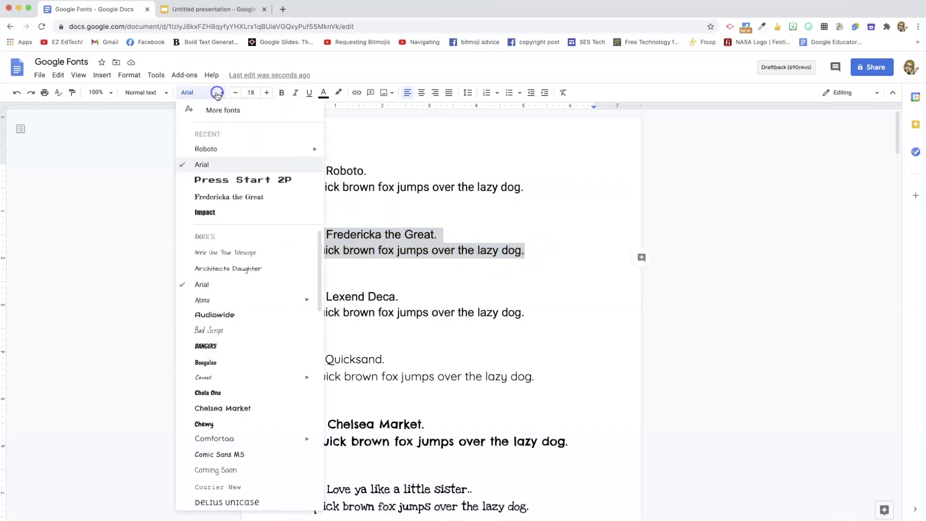
pyautogui.click(215, 201)
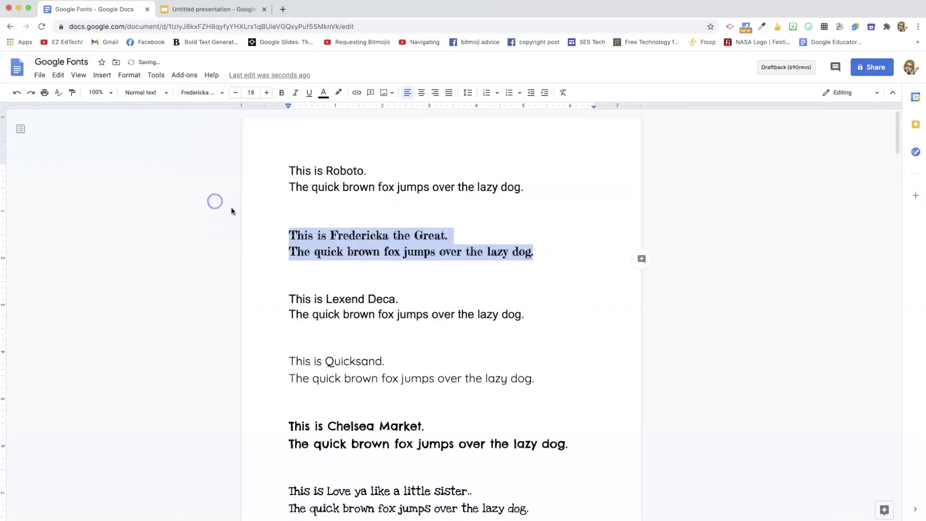
pyautogui.click(366, 271)
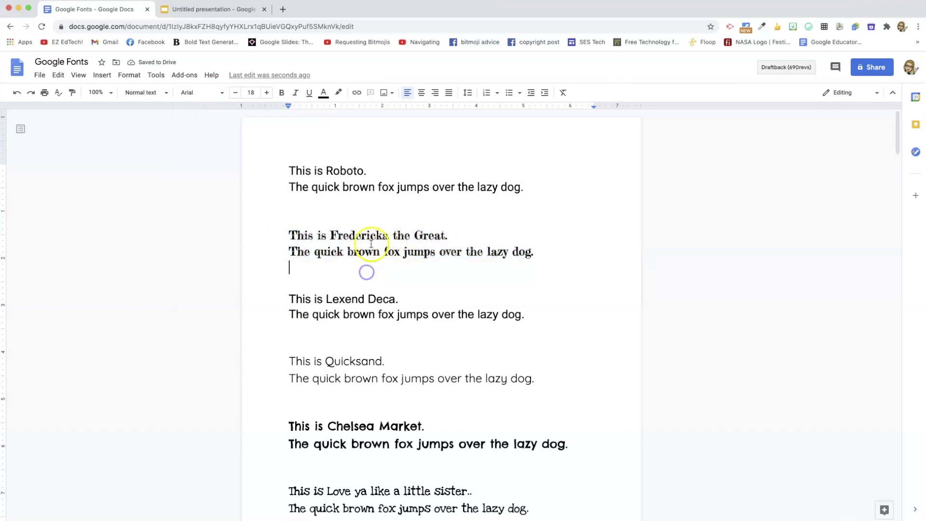
pyautogui.click(208, 13)
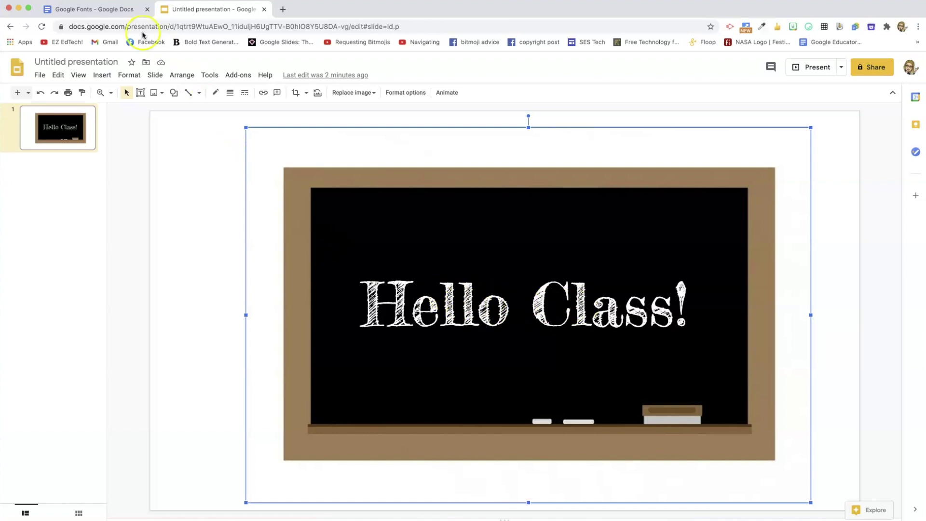
# Return from the Untitled presentation to the Google Fonts document
pyautogui.click(107, 10)
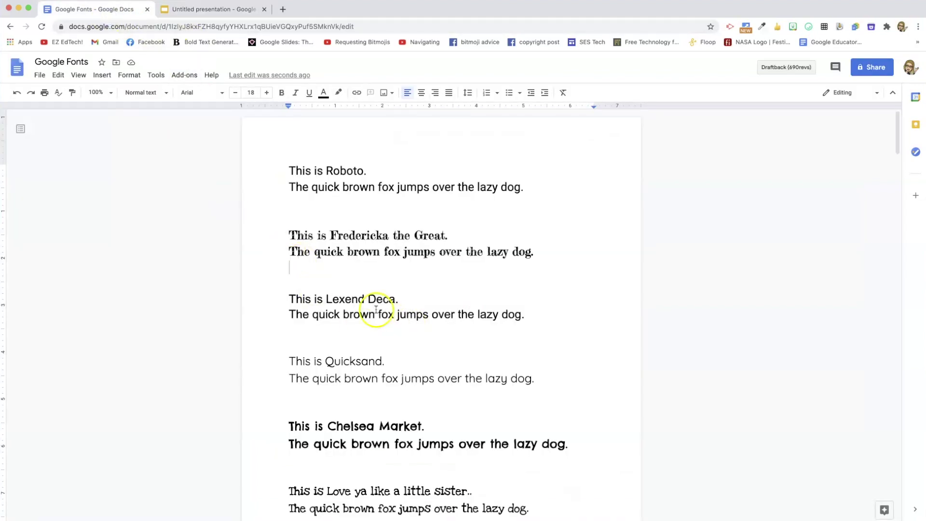
# Apply the Lexend Deca font to the Lexend Deca heading and sample sentence
pyautogui.moveTo(528, 315); pyautogui.dragTo(296, 301)
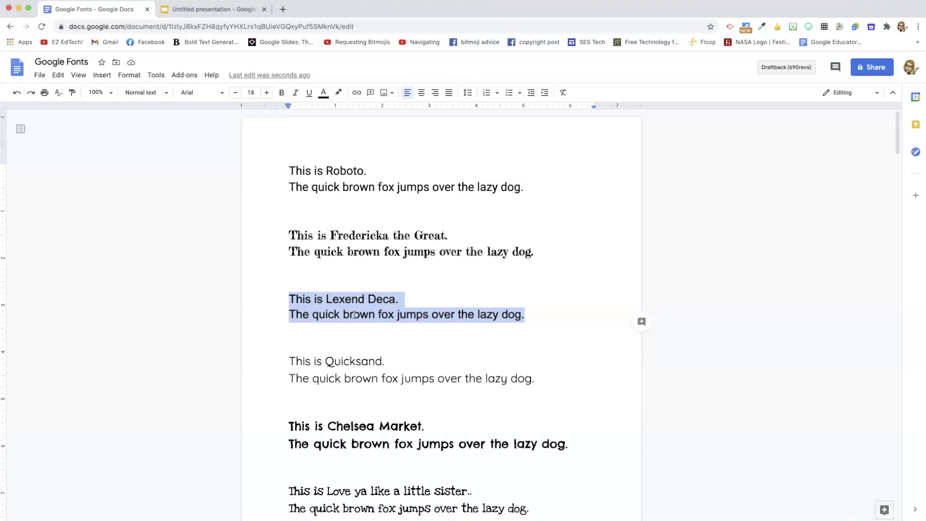
pyautogui.click(221, 93)
pyautogui.scroll(-5, 227, 424)
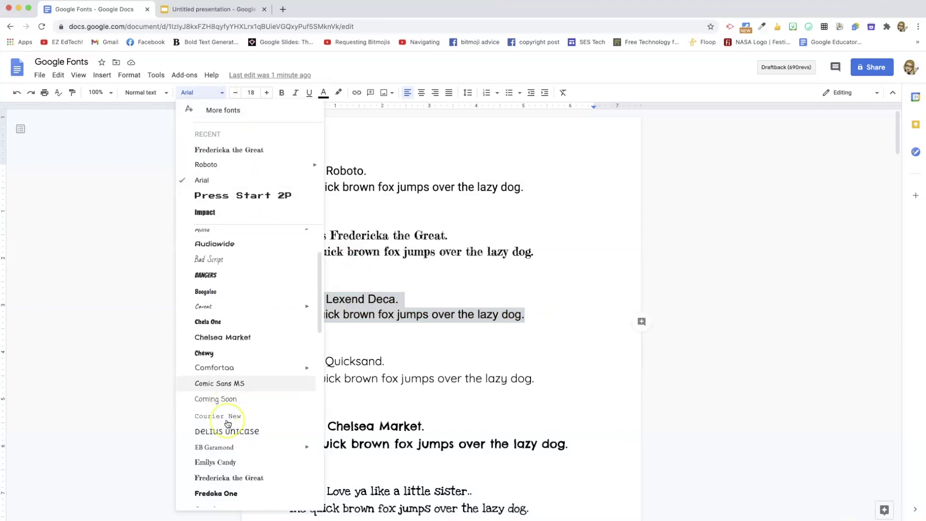
pyautogui.scroll(-3, 227, 422)
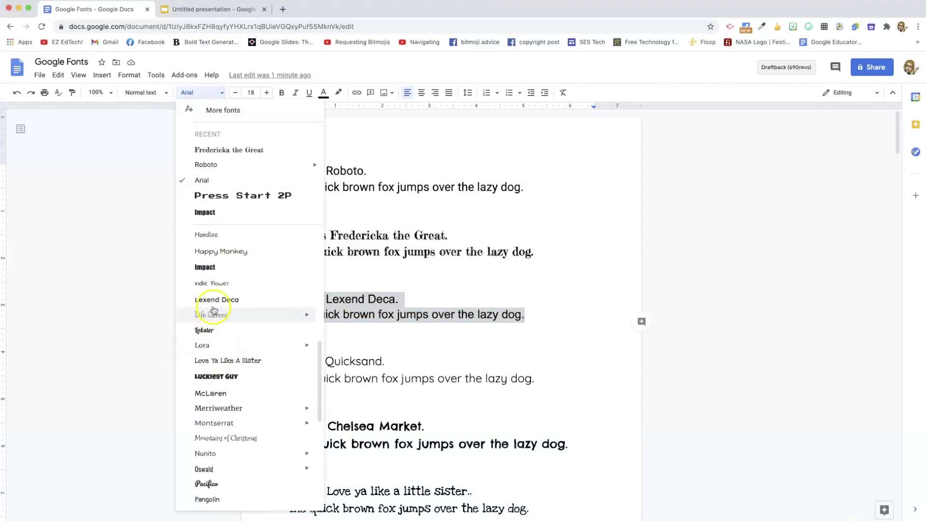
pyautogui.click(227, 299)
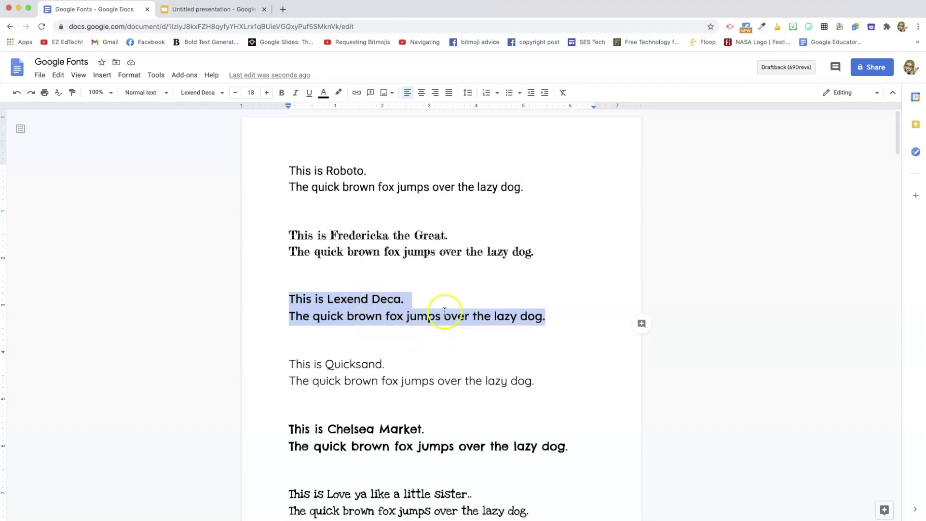
pyautogui.click(397, 358)
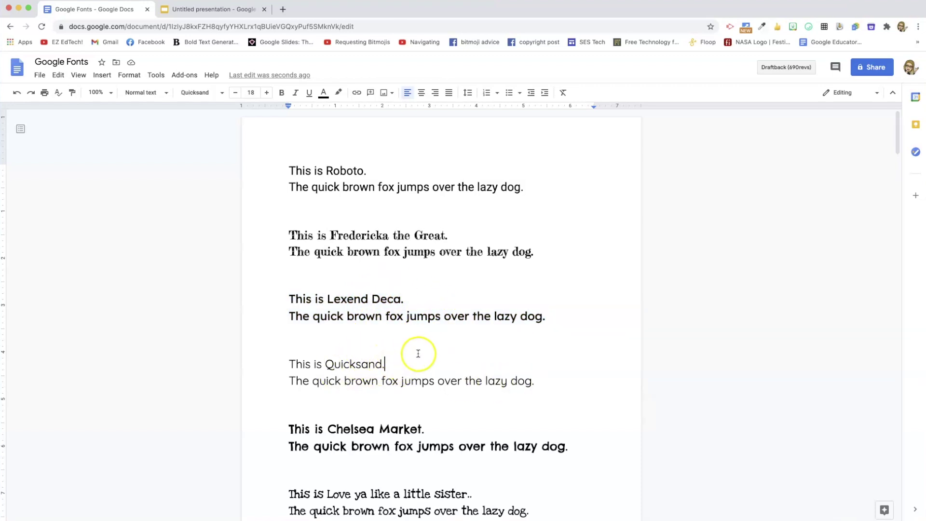
# Scroll down the font list past Montserrat, Indie Flower and Impact to Press Start 2P
pyautogui.scroll(-2, 384, 384)
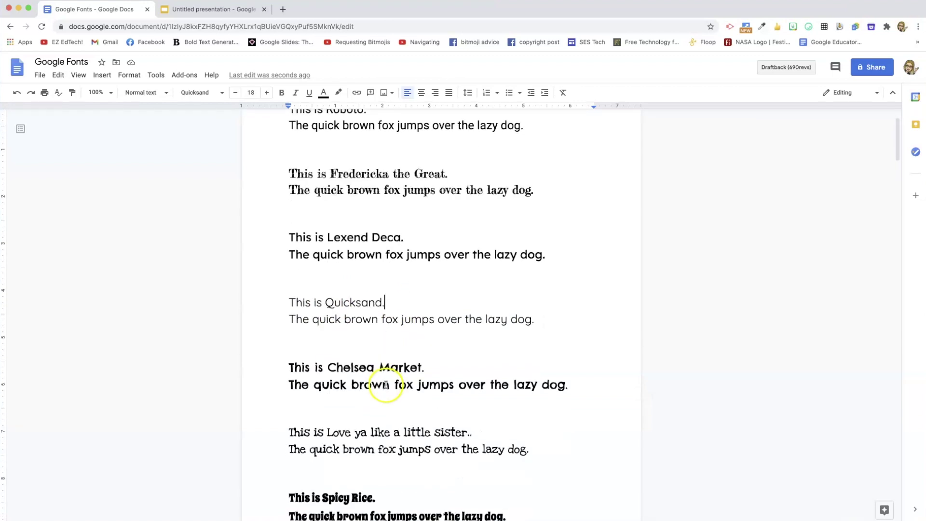
pyautogui.scroll(-5, 386, 384)
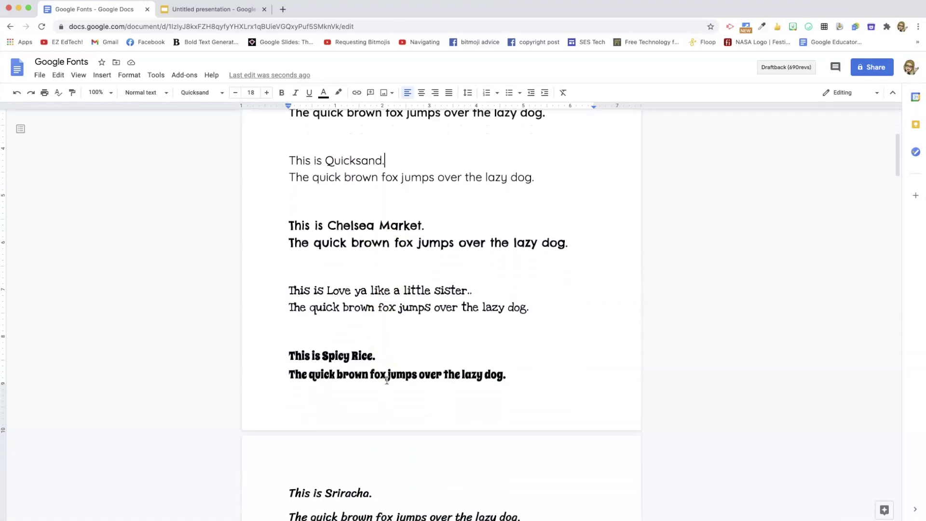
pyautogui.scroll(-6, 387, 380)
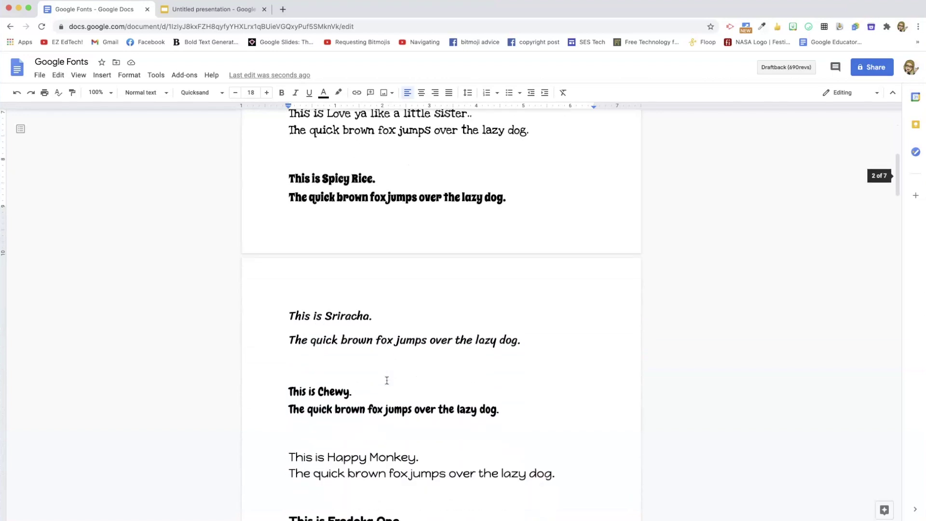
pyautogui.scroll(-6, 386, 381)
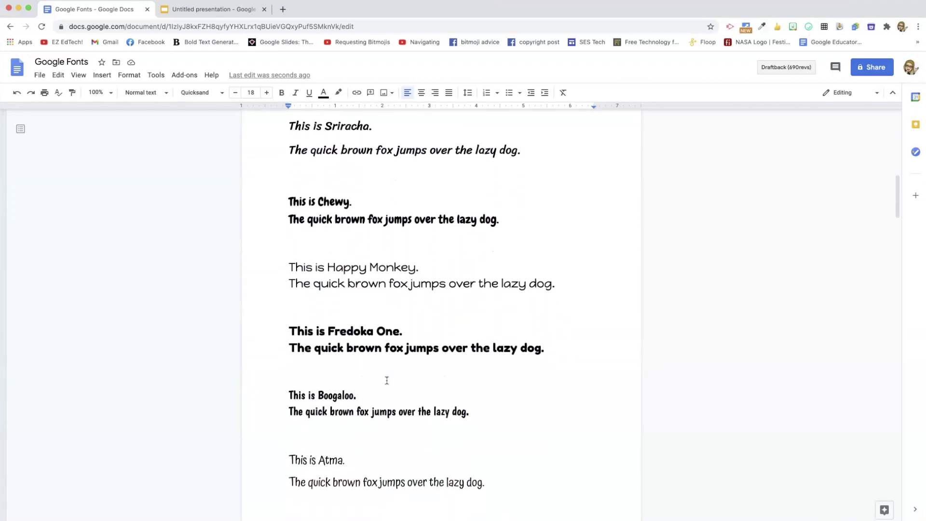
pyautogui.scroll(-6, 386, 380)
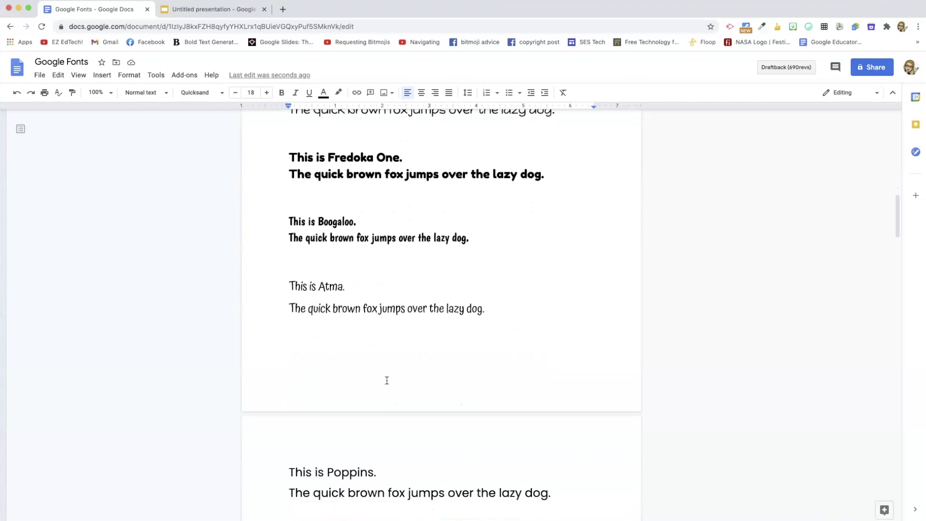
pyautogui.scroll(-8, 387, 380)
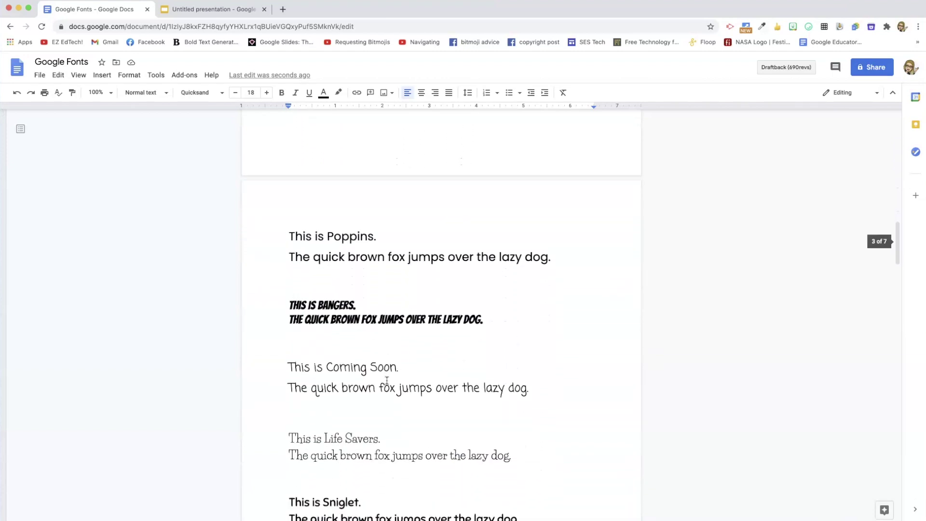
pyautogui.scroll(-7, 386, 381)
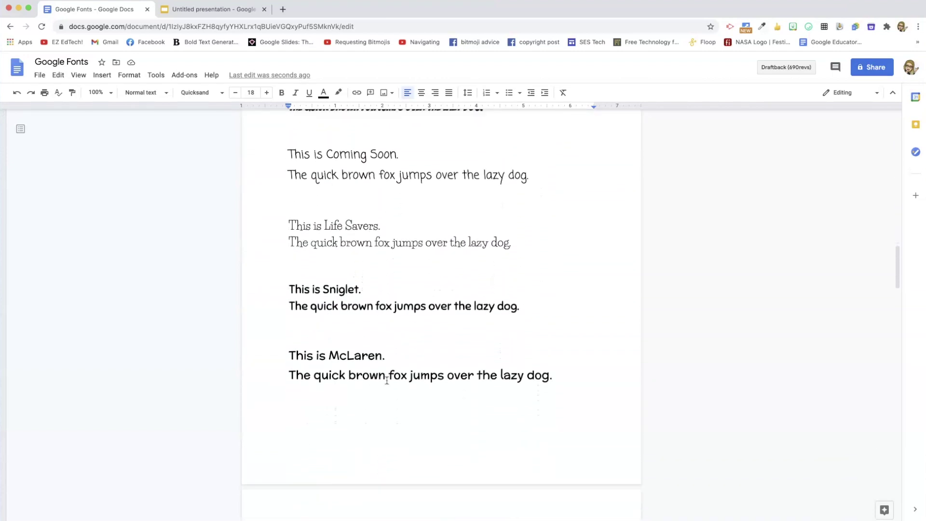
pyautogui.scroll(-9, 387, 381)
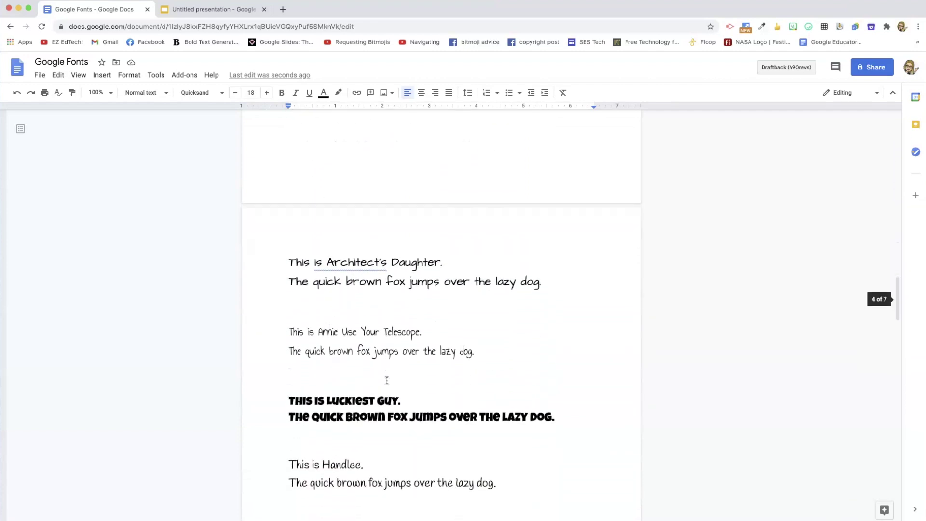
pyautogui.scroll(-8, 386, 381)
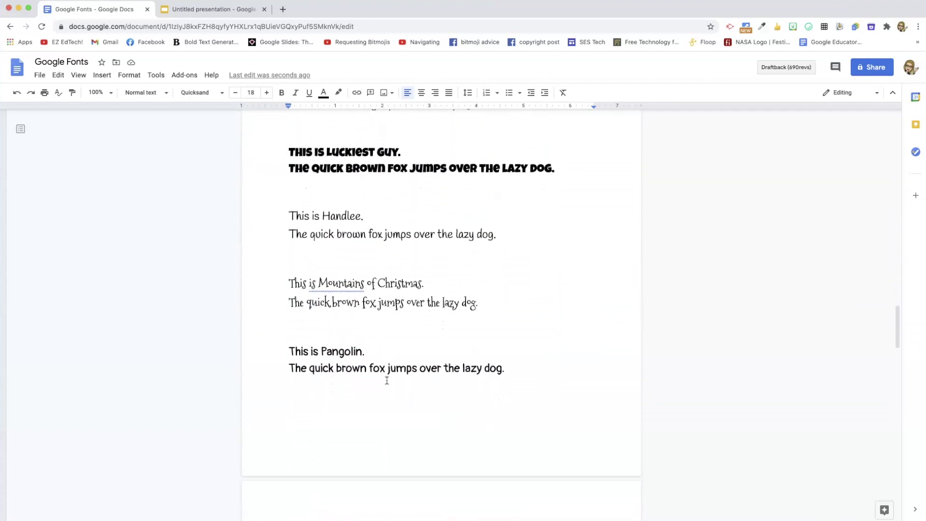
pyautogui.scroll(-8, 387, 381)
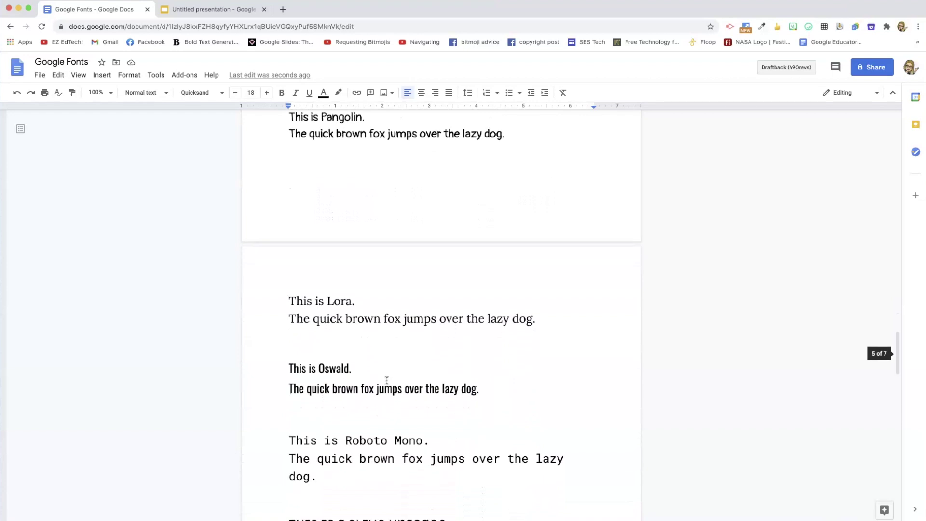
pyautogui.scroll(-7, 387, 380)
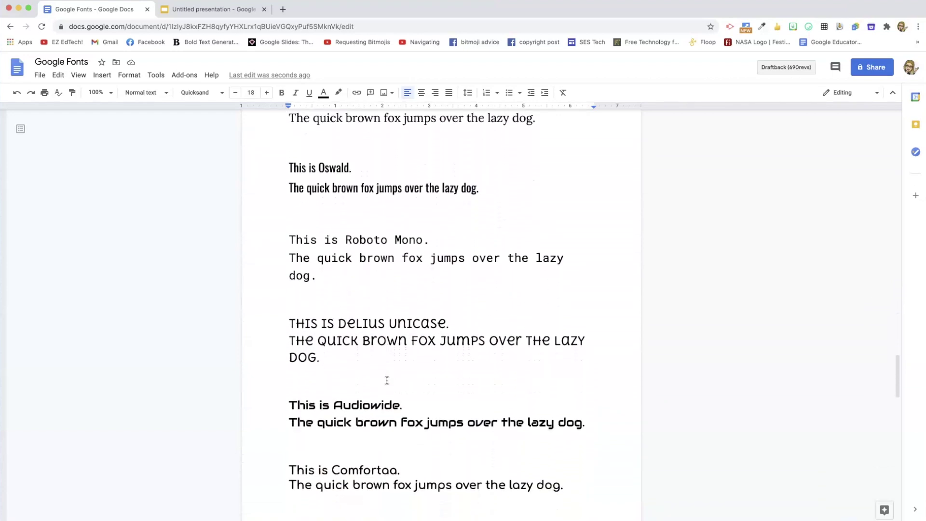
pyautogui.scroll(-9, 387, 380)
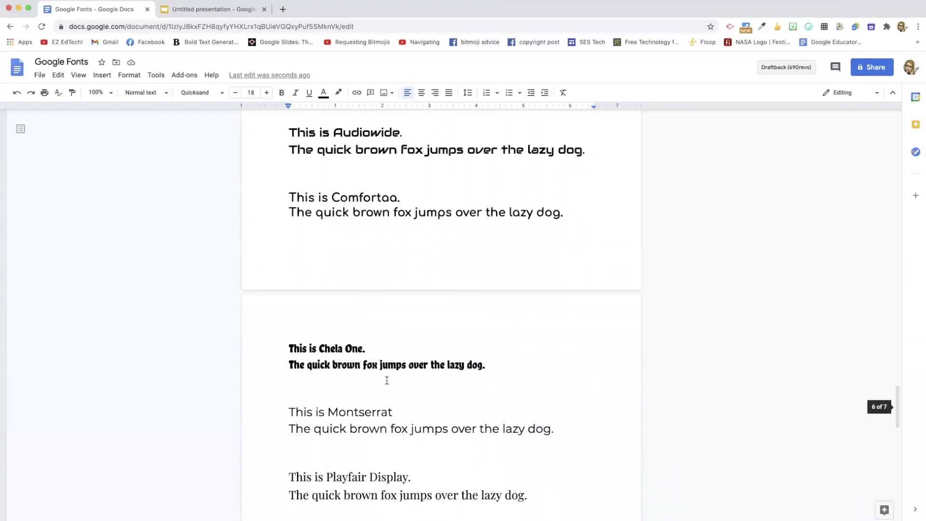
pyautogui.scroll(-7, 387, 380)
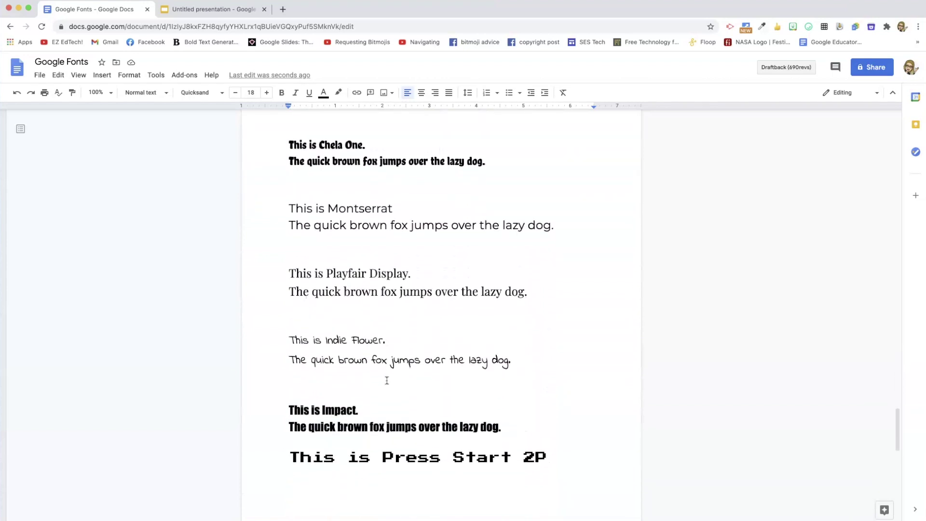
# Start a new 'This is' line below the Press Start 2P entry and select it
pyautogui.scroll(-3, 387, 381)
pyautogui.click(550, 378)
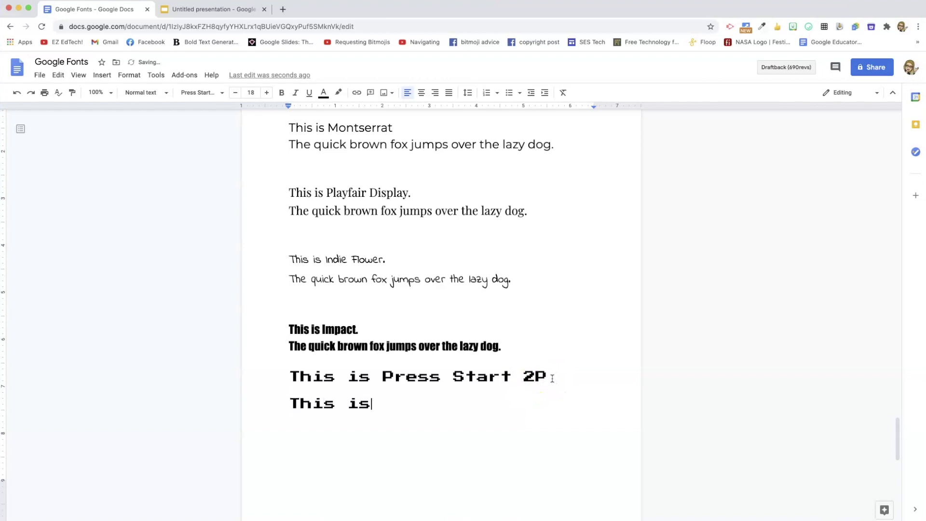
pyautogui.moveTo(389, 403); pyautogui.dragTo(294, 404)
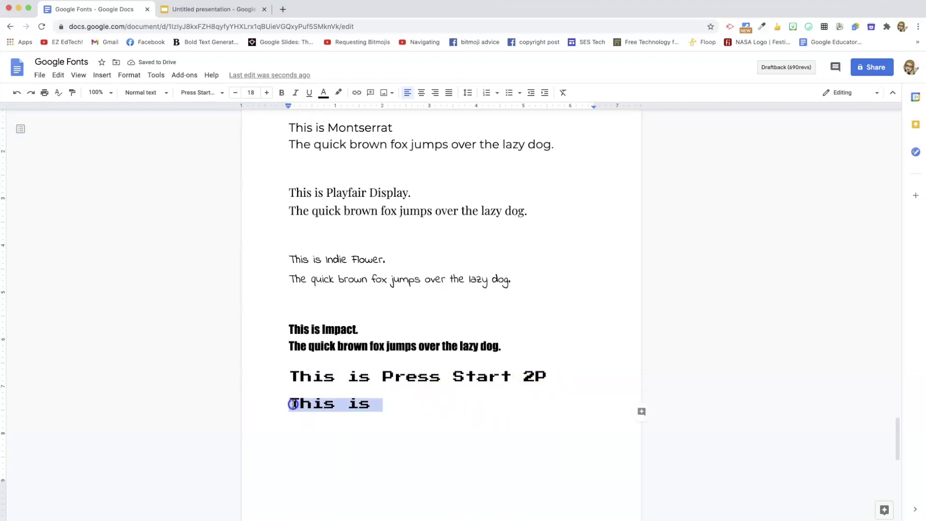
# Filter More fonts to Handwriting and apply Shadows Into Light to the 'This is' text
pyautogui.click(221, 93)
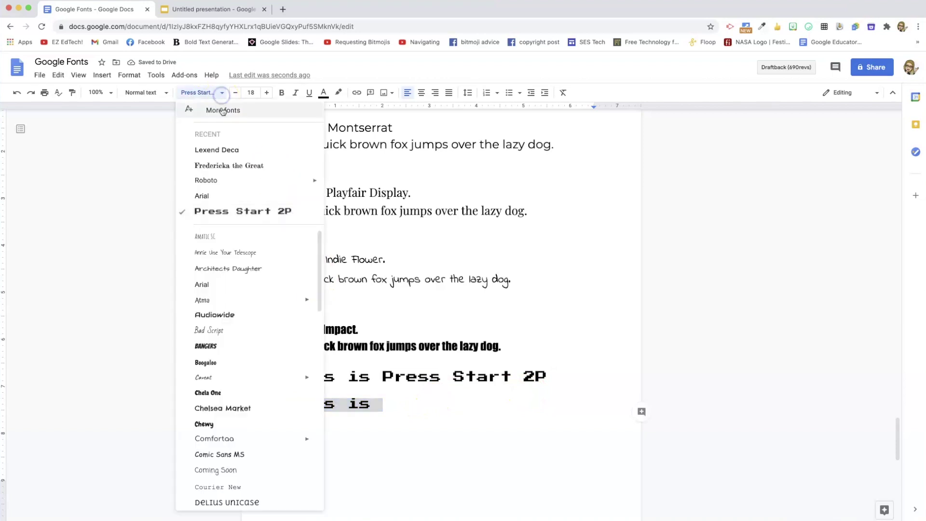
pyautogui.click(221, 110)
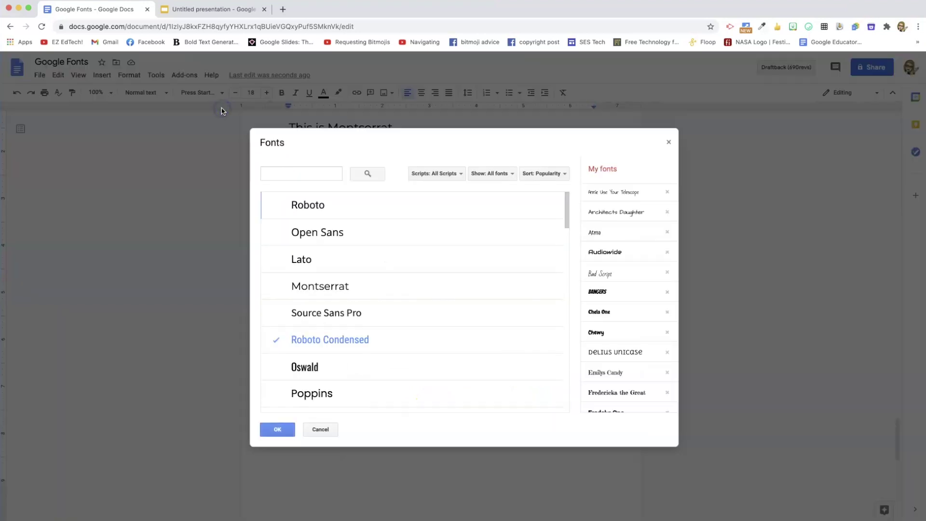
pyautogui.click(666, 143)
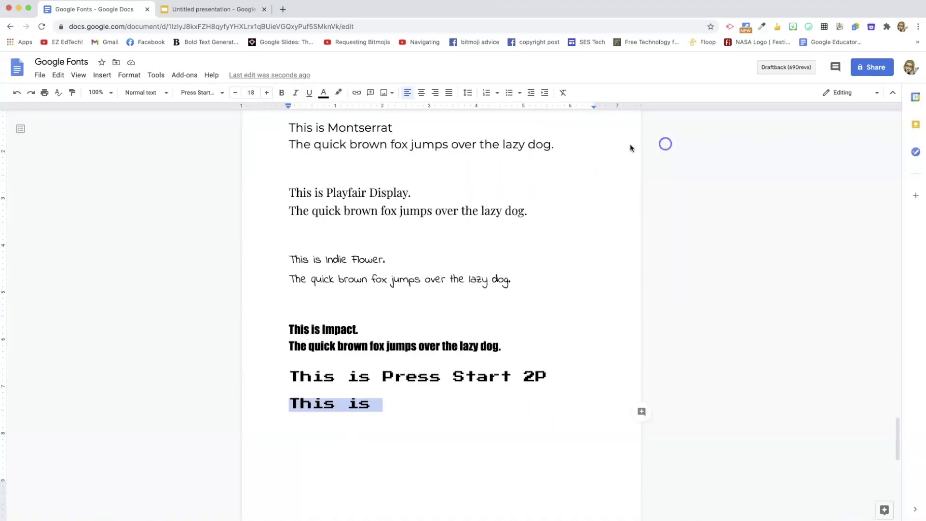
pyautogui.click(222, 93)
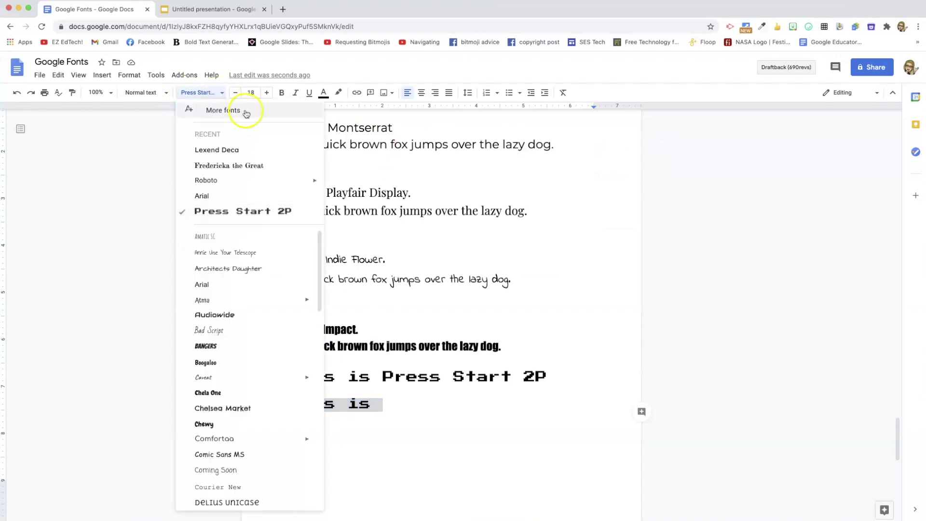
pyautogui.click(229, 110)
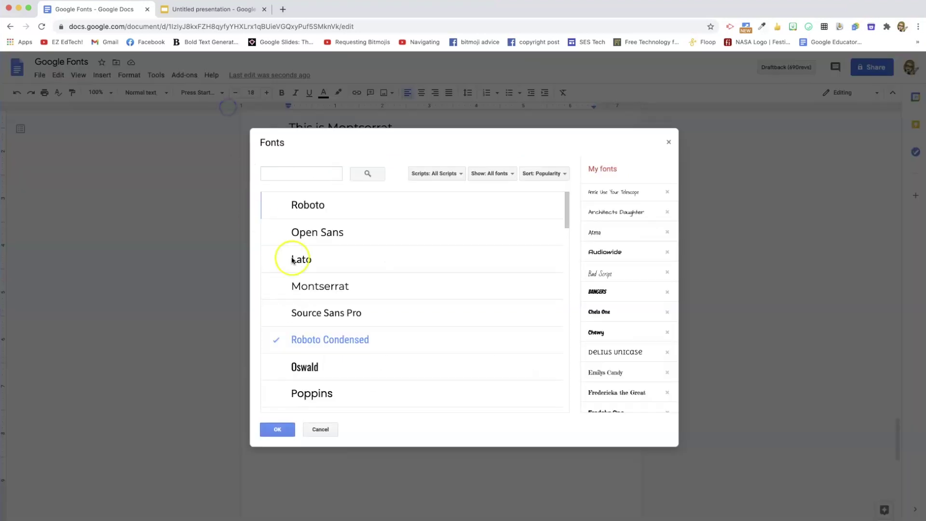
pyautogui.click(502, 174)
pyautogui.click(506, 207)
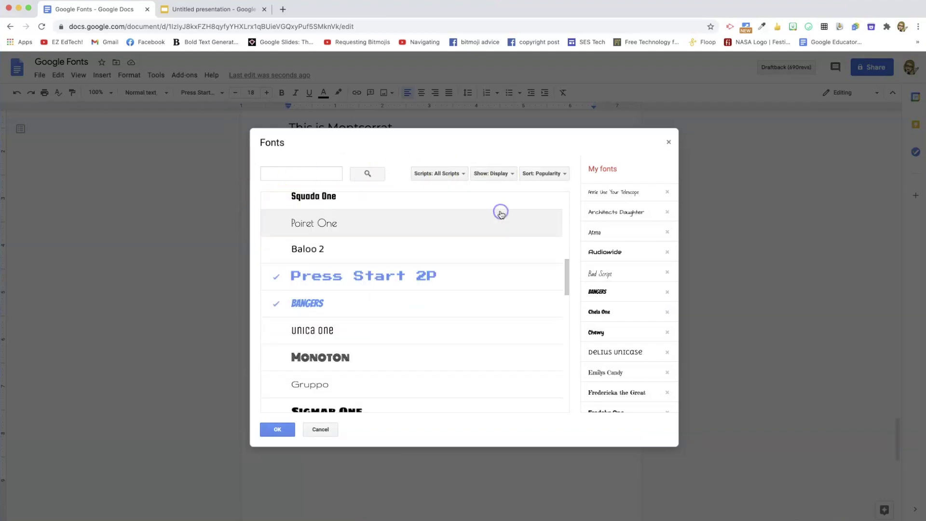
pyautogui.click(491, 176)
pyautogui.click(496, 225)
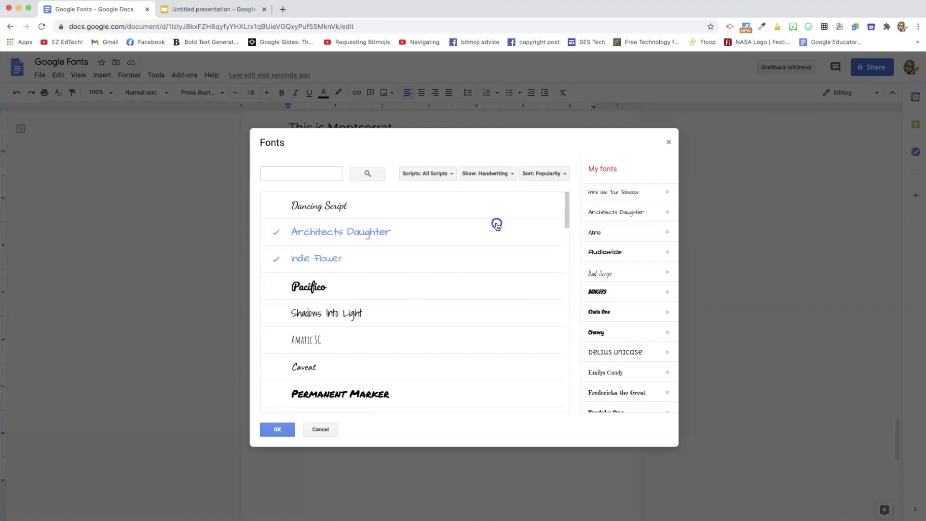
pyautogui.click(494, 175)
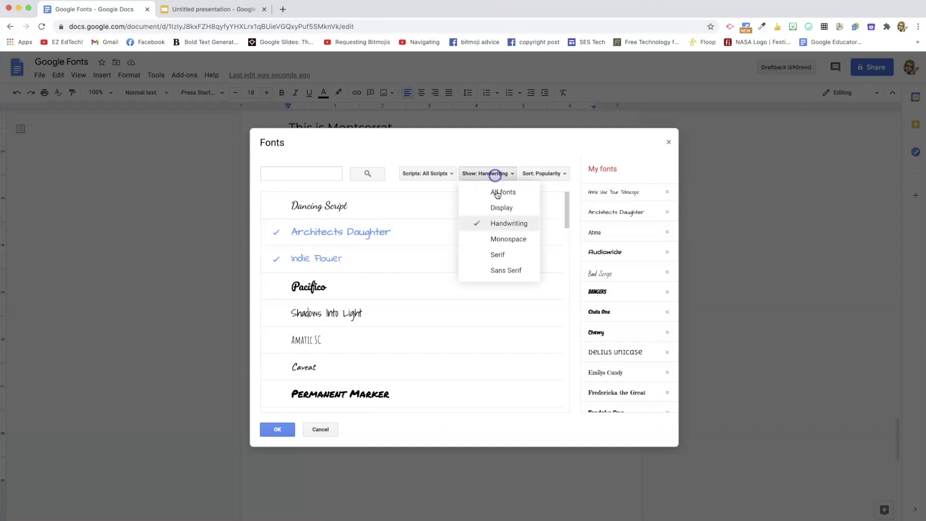
pyautogui.click(498, 240)
pyautogui.click(488, 175)
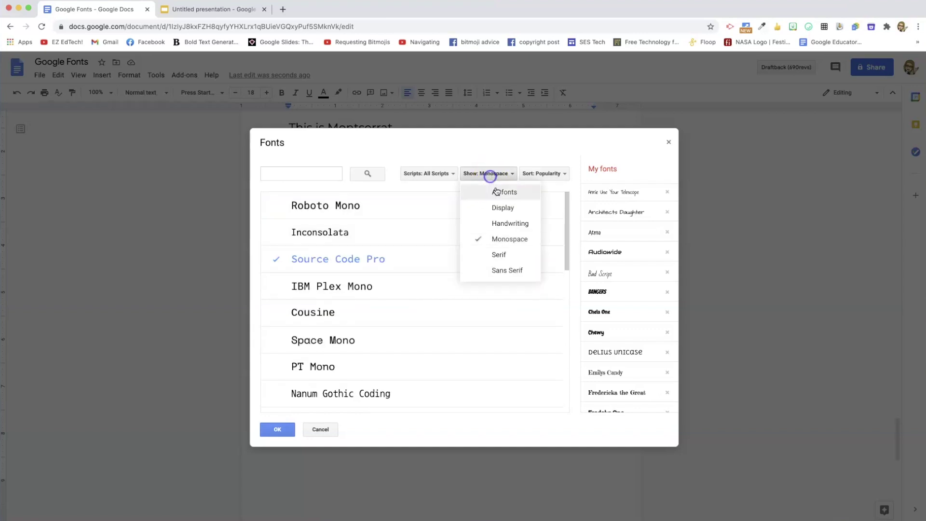
pyautogui.click(498, 224)
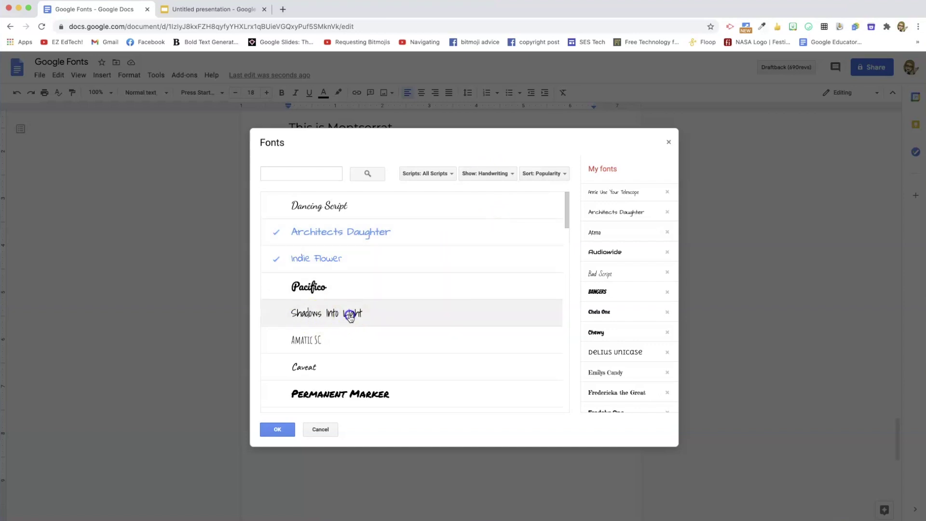
pyautogui.click(277, 430)
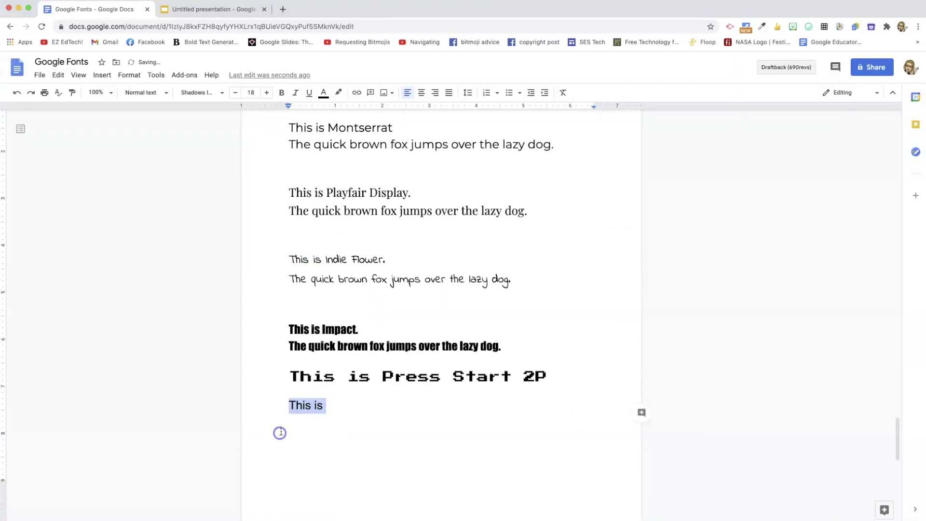
pyautogui.click(329, 413)
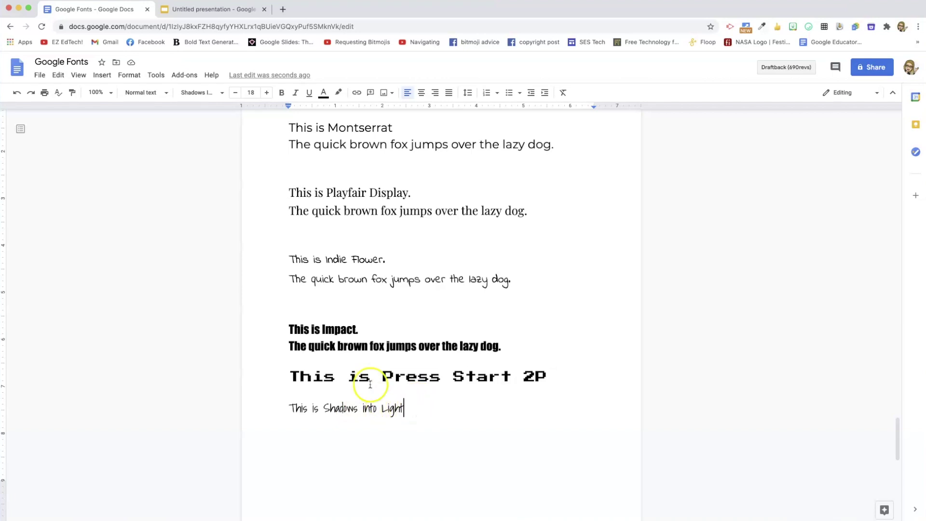
pyautogui.click(222, 93)
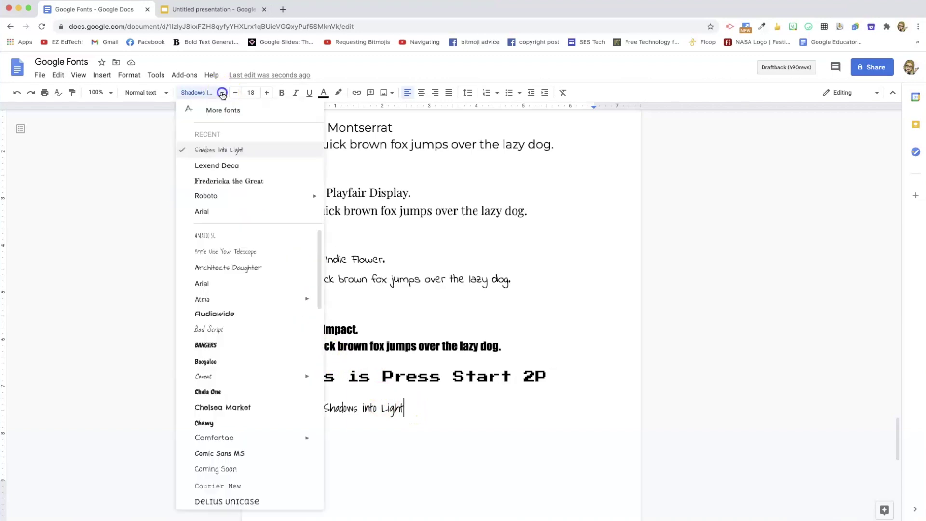
pyautogui.click(245, 112)
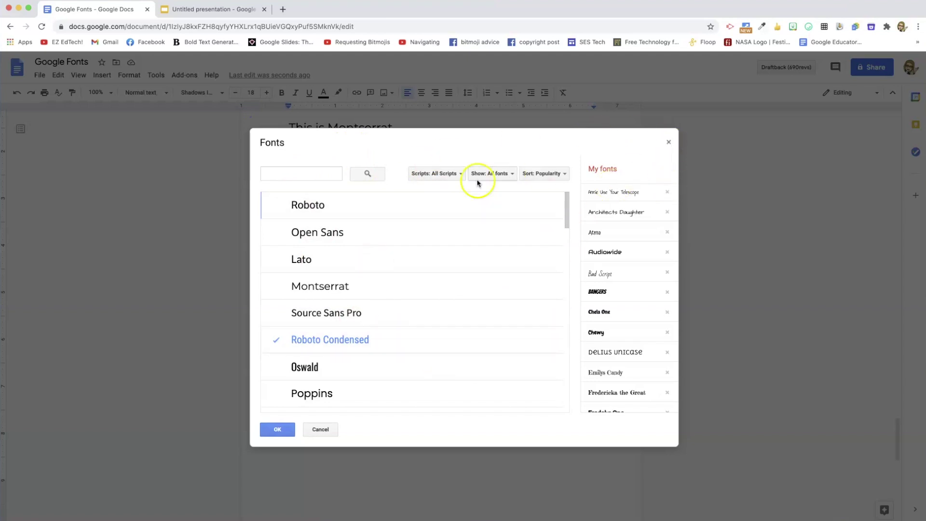
pyautogui.click(666, 142)
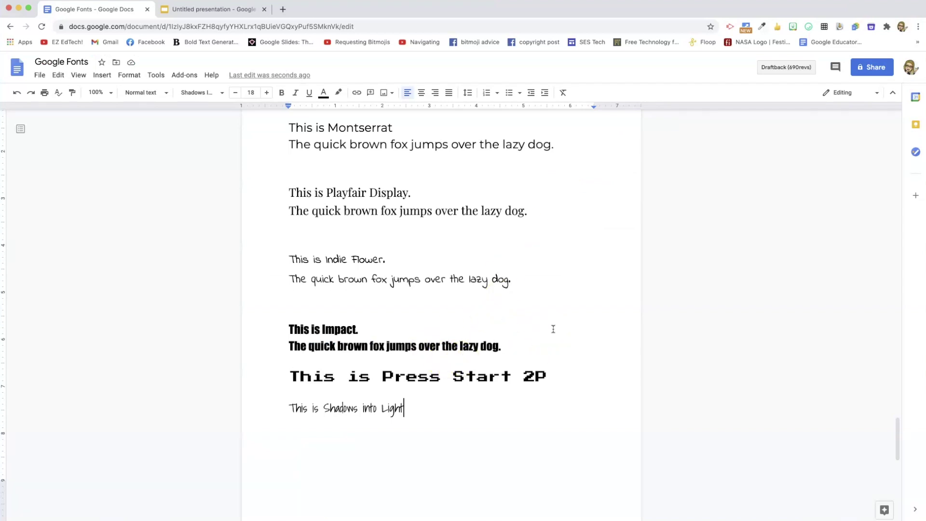
# Scroll up past Pangolin, McLaren and Sniglet to the Roboto and Fredericka samples at the top
pyautogui.scroll(5, 553, 329)
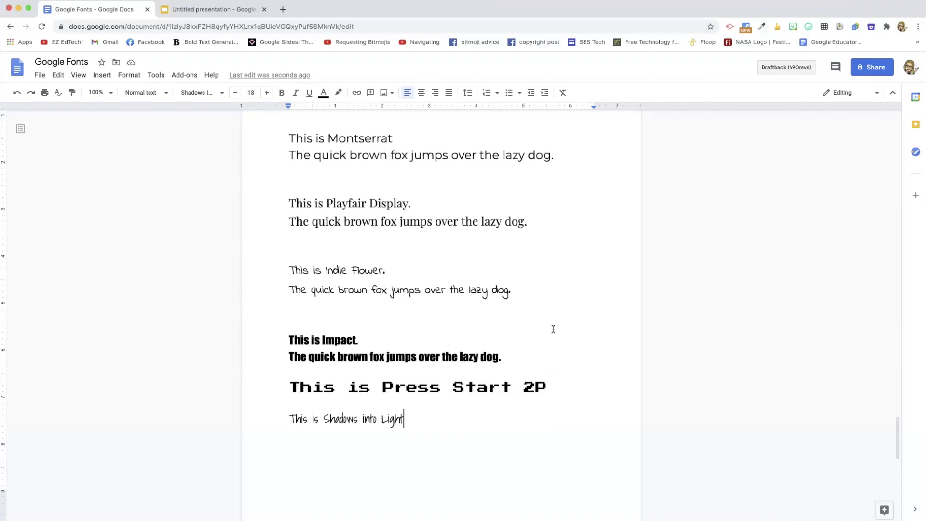
pyautogui.scroll(5, 553, 329)
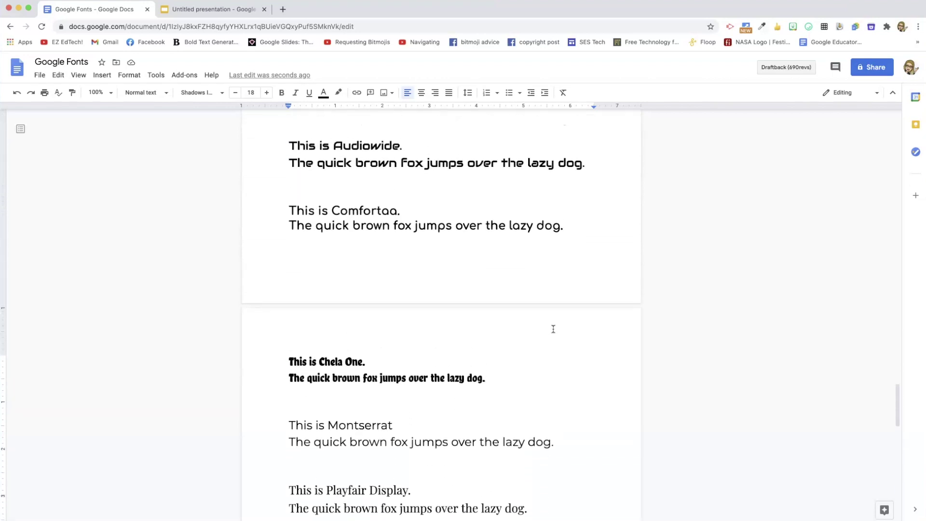
pyautogui.scroll(6, 553, 329)
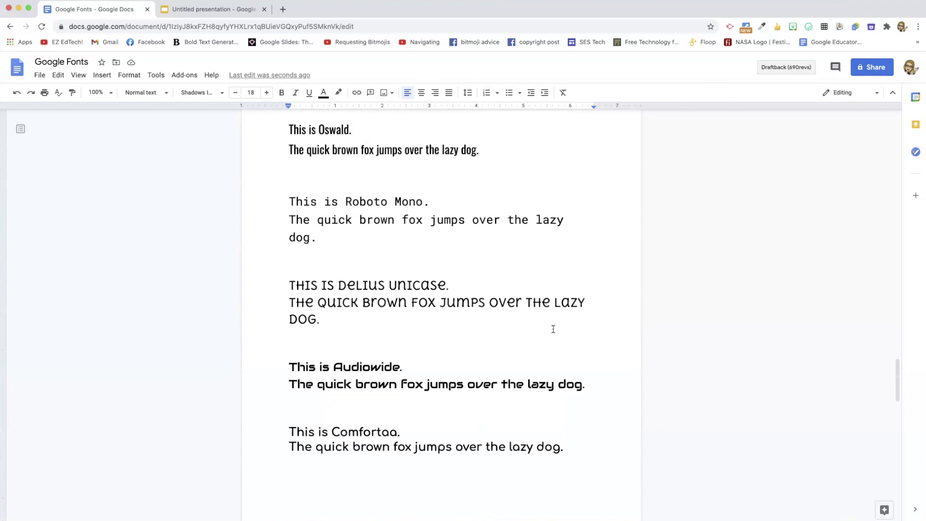
pyautogui.scroll(5, 553, 329)
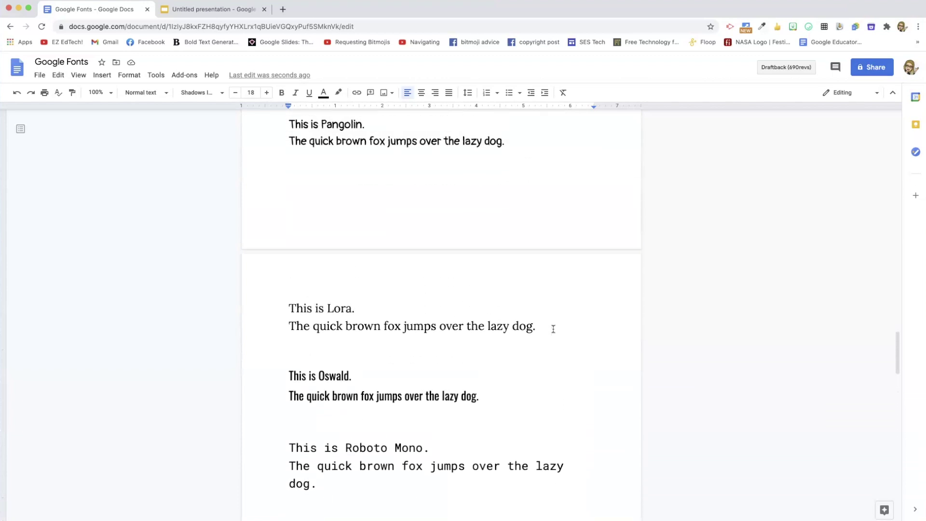
pyautogui.scroll(4, 553, 329)
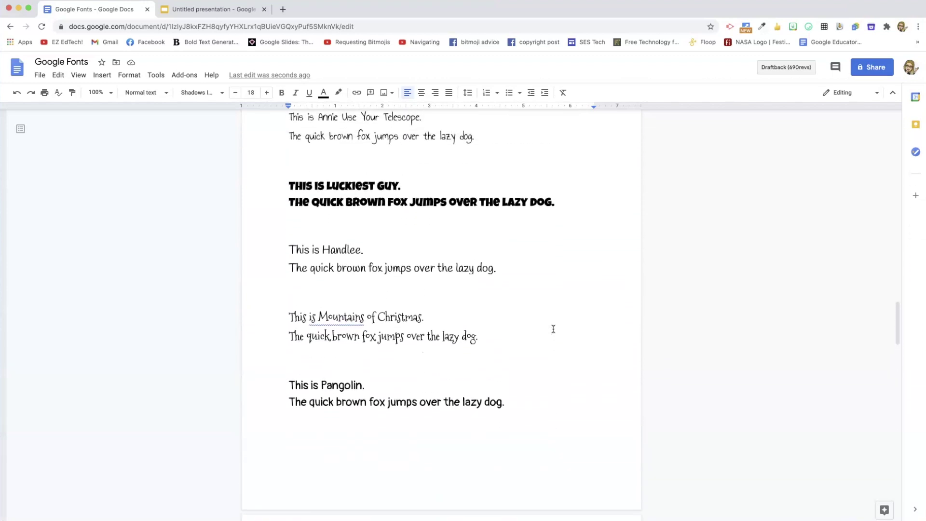
pyautogui.scroll(6, 553, 329)
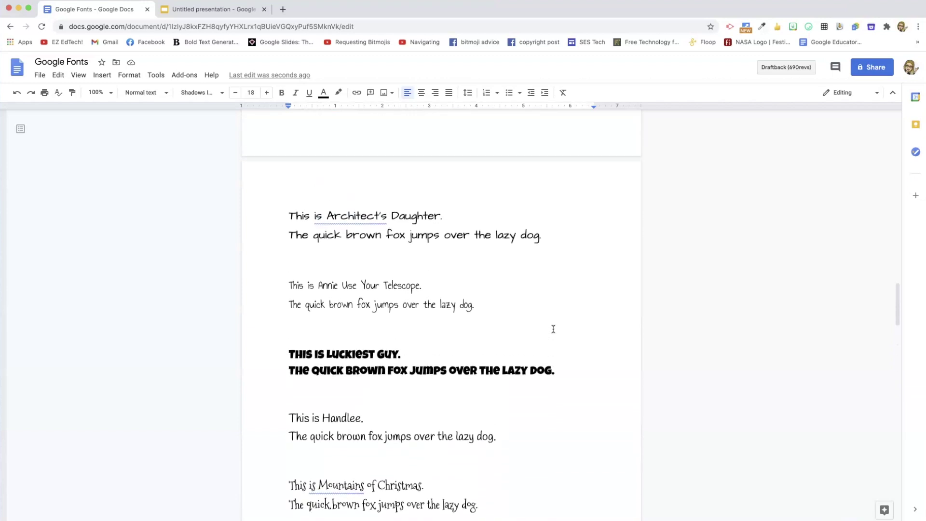
pyautogui.scroll(4, 553, 329)
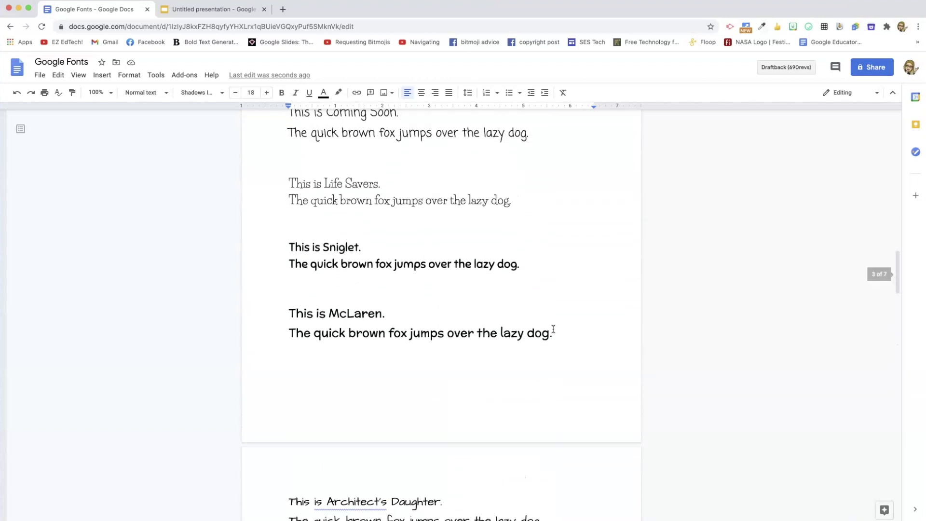
pyautogui.scroll(6, 553, 328)
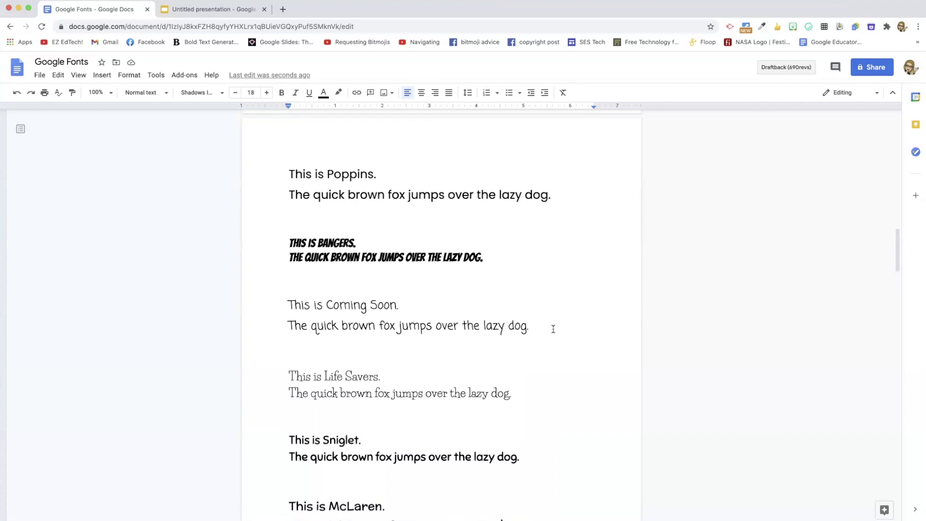
pyautogui.scroll(6, 553, 329)
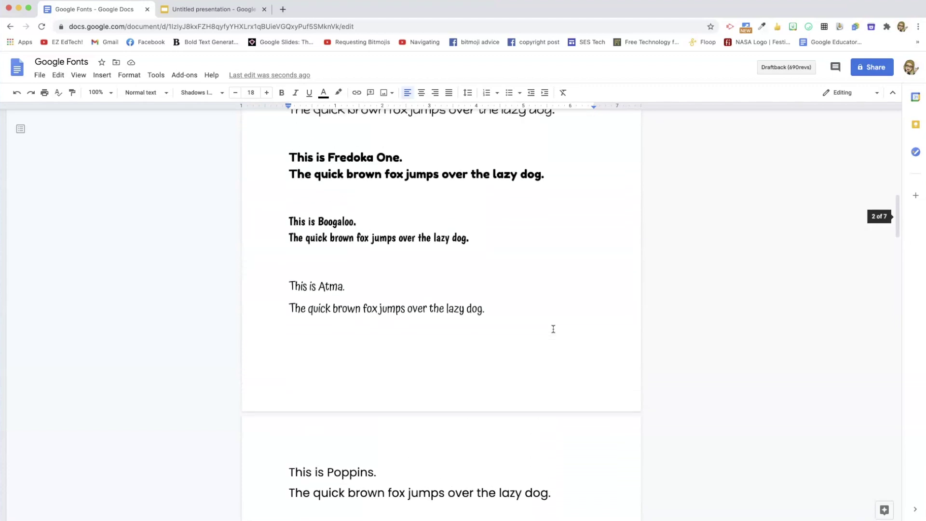
pyautogui.scroll(6, 553, 329)
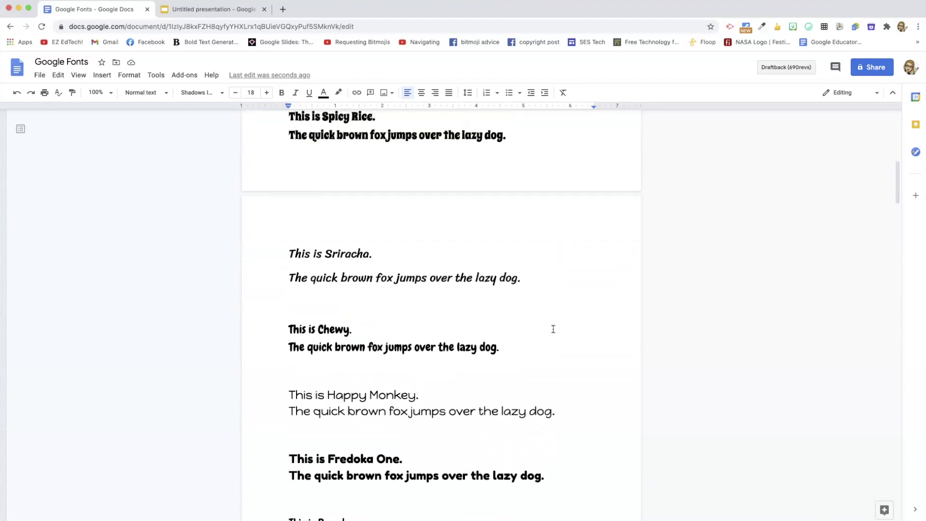
pyautogui.scroll(4, 553, 329)
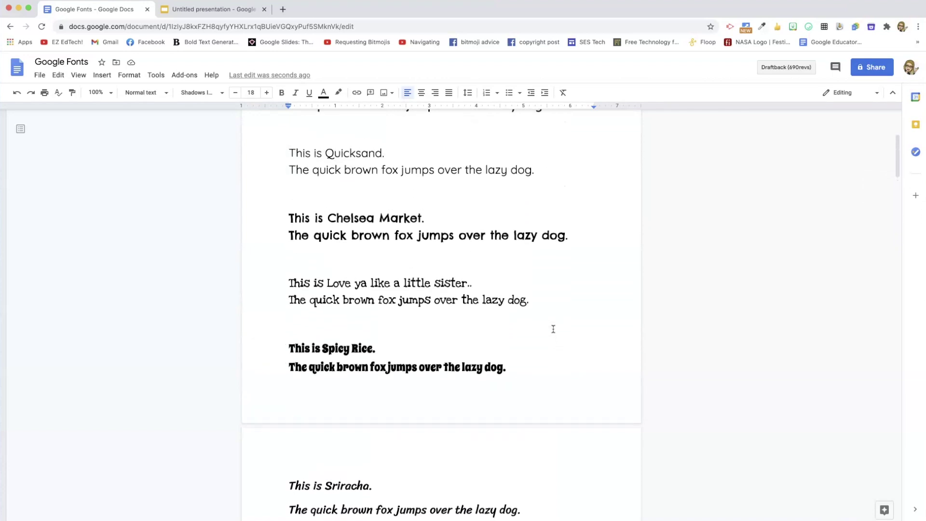
pyautogui.scroll(2, 554, 329)
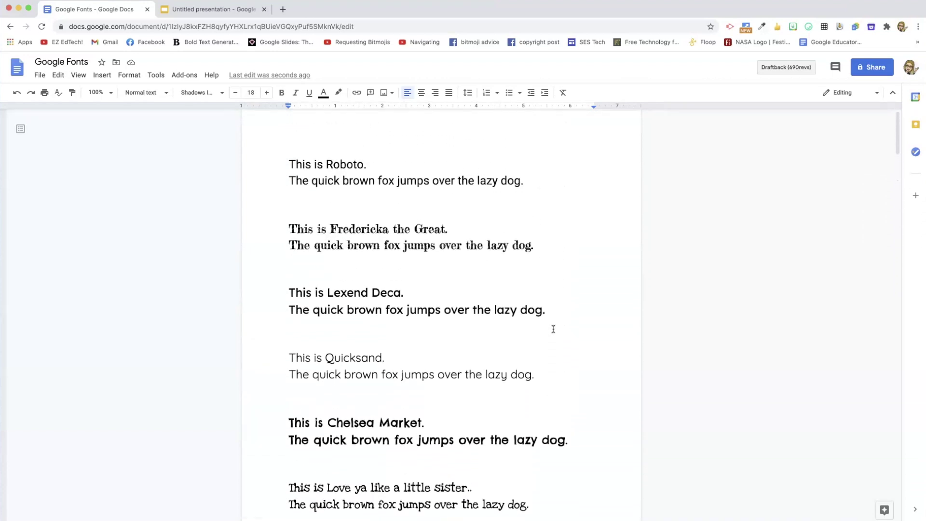